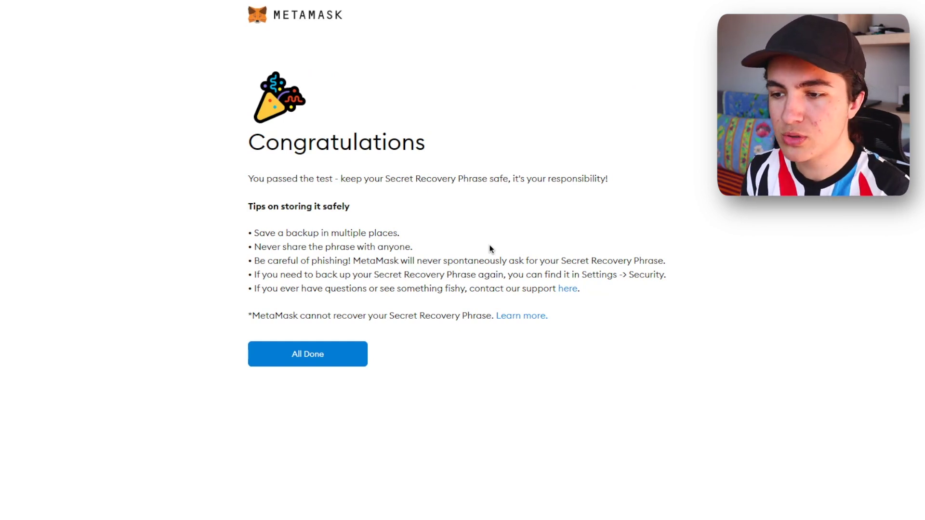
- Finish the MetaMask wallet setup, and view the token-adding form without adding any token
click(334, 359)
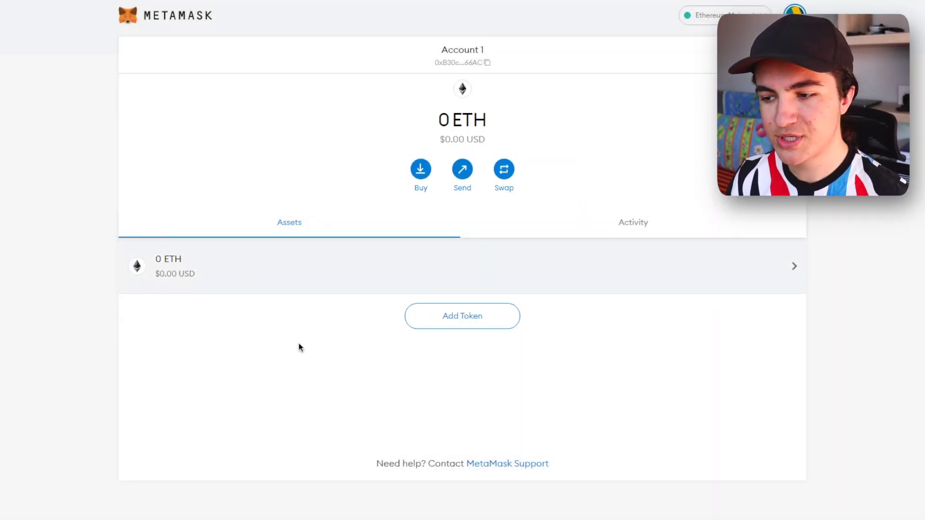
click(442, 325)
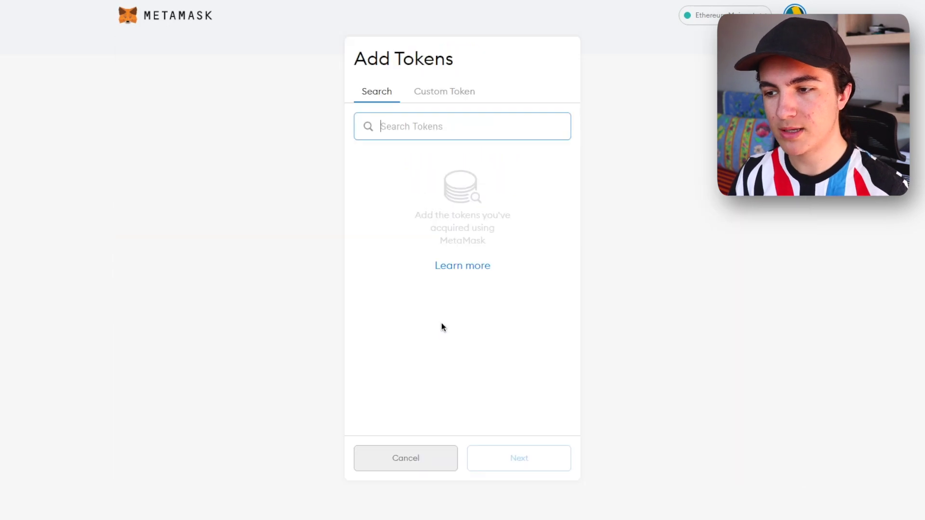
click(432, 459)
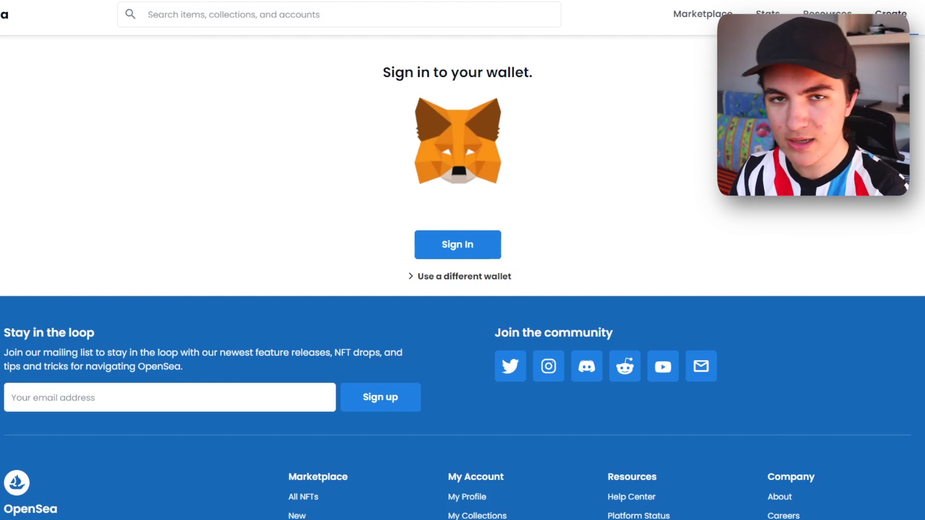
- Switch to OpenSea and sign in by connecting Account 1 of the MetaMask wallet
click(469, 248)
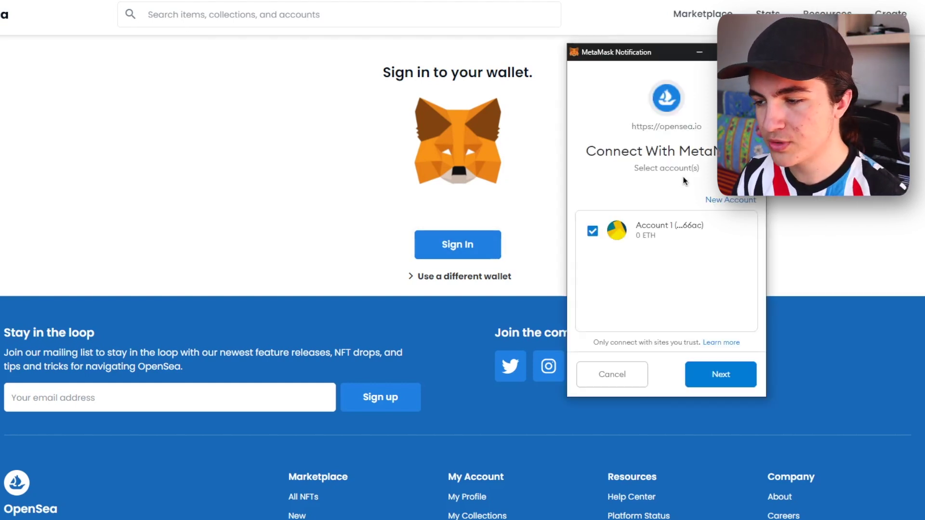
click(740, 384)
click(725, 375)
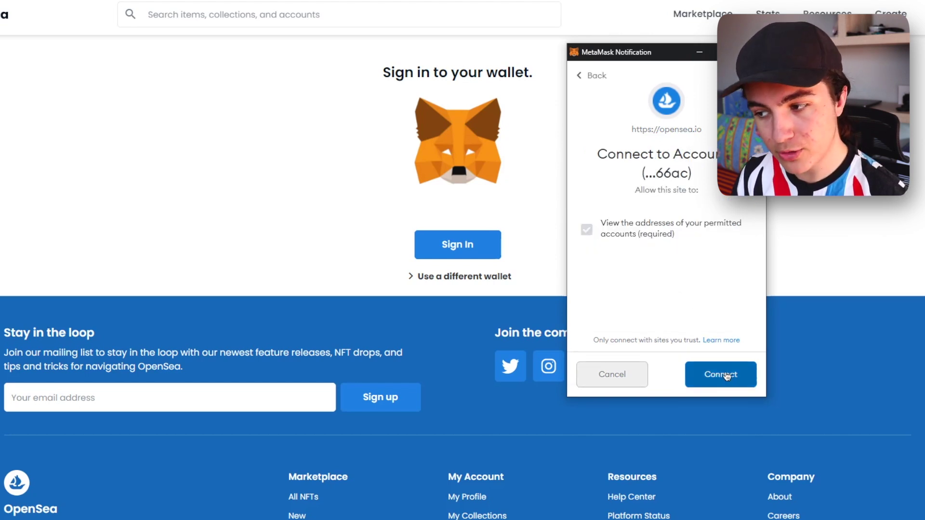
click(789, 303)
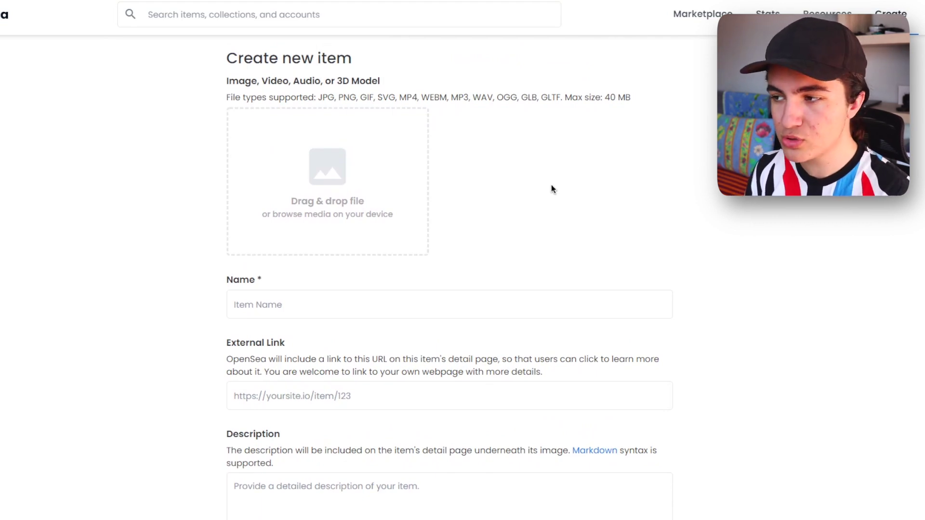
- Upload the pixel-art punk image for the new item and name it CryptoPunk
click(352, 183)
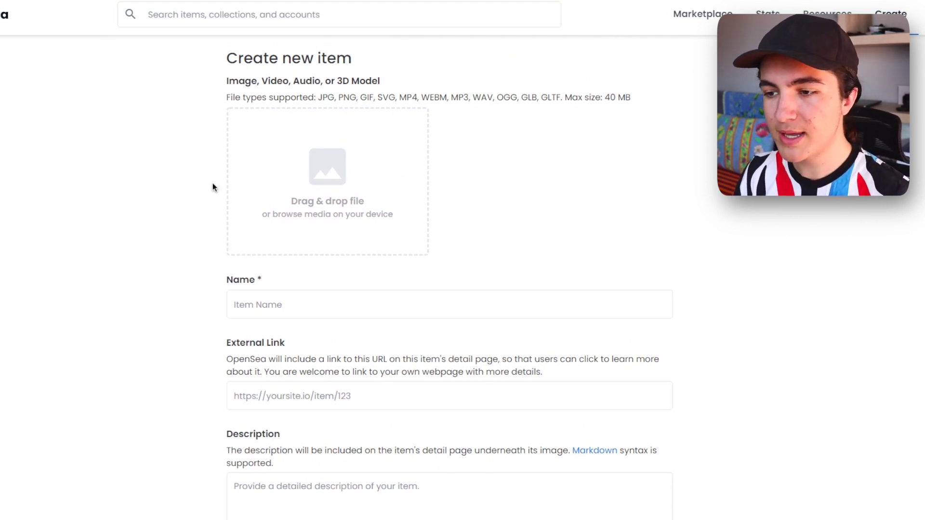
double_click(423, 29)
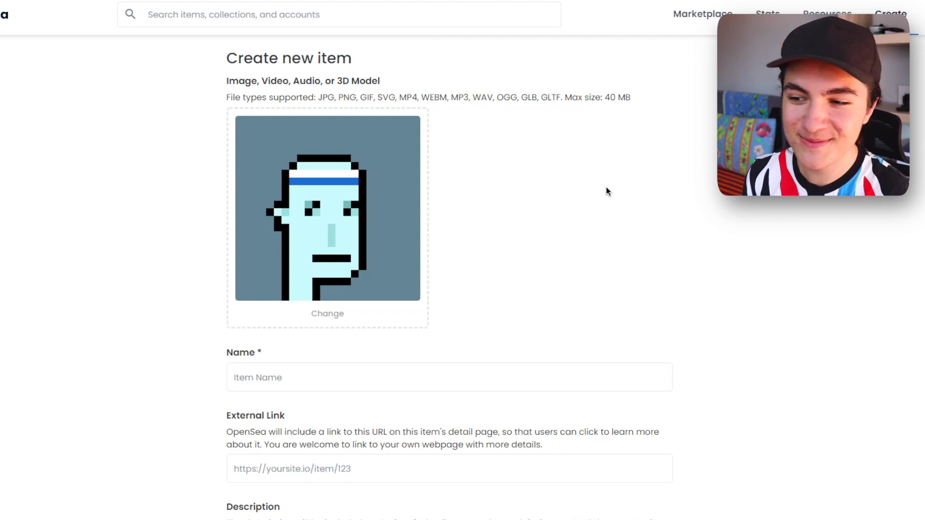
scroll(482, 241, down, 1)
click(294, 327)
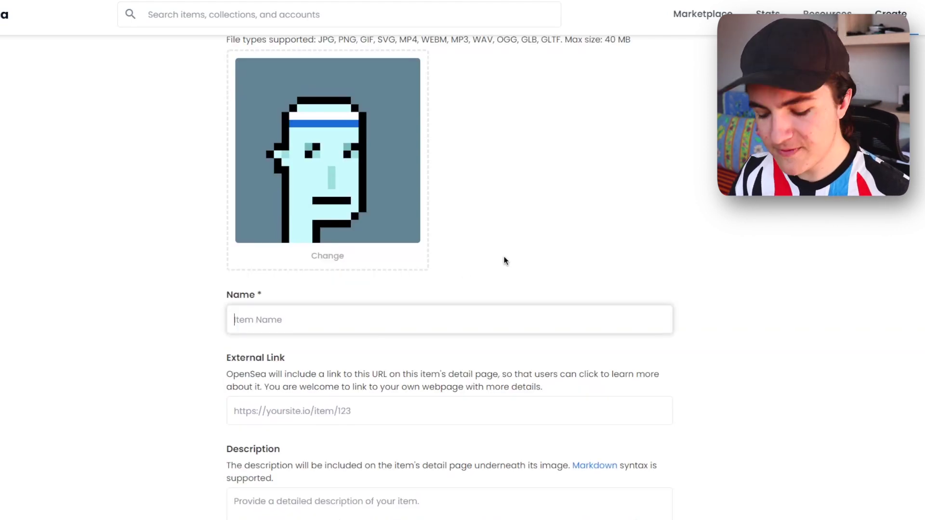
text(CryptoPunk)
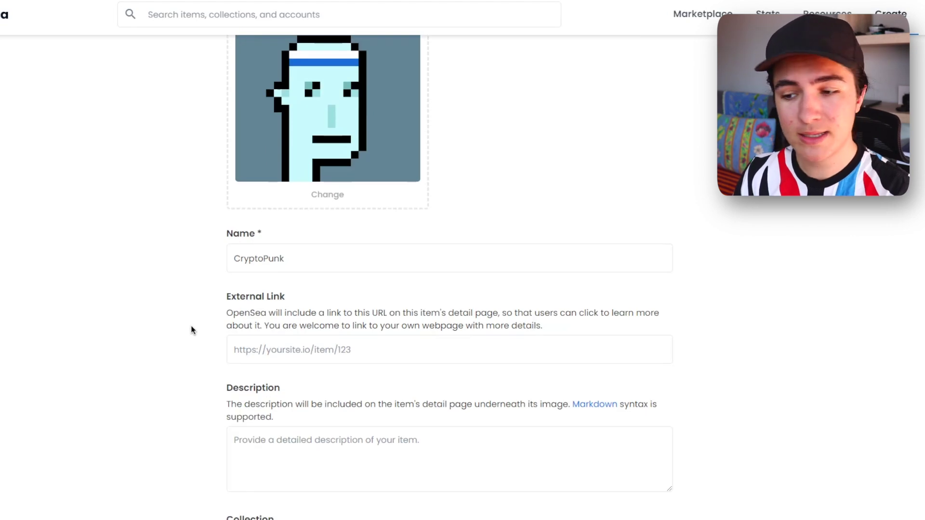
- Examine the remaining item options: description, collection, properties, levels, stats, unlockable content, sensitive content, supply and blockchain
scroll(190, 326, down, 2)
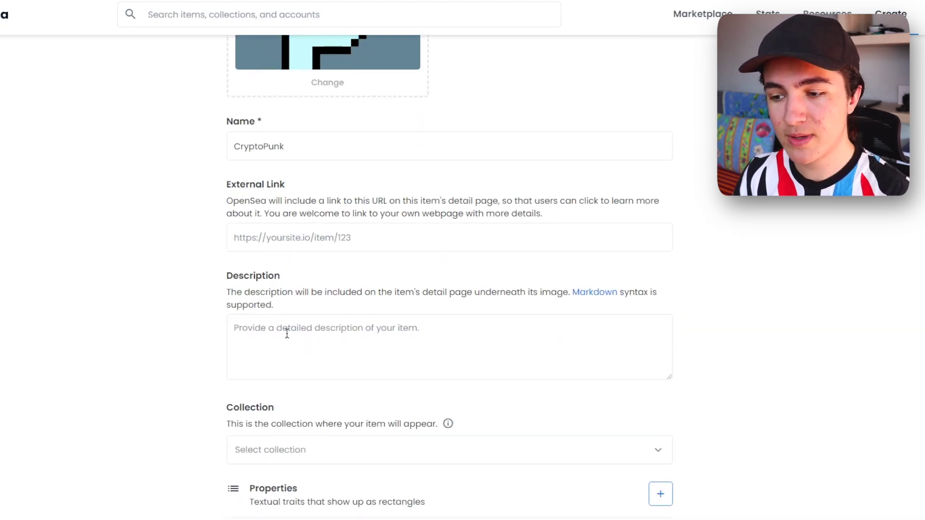
click(287, 333)
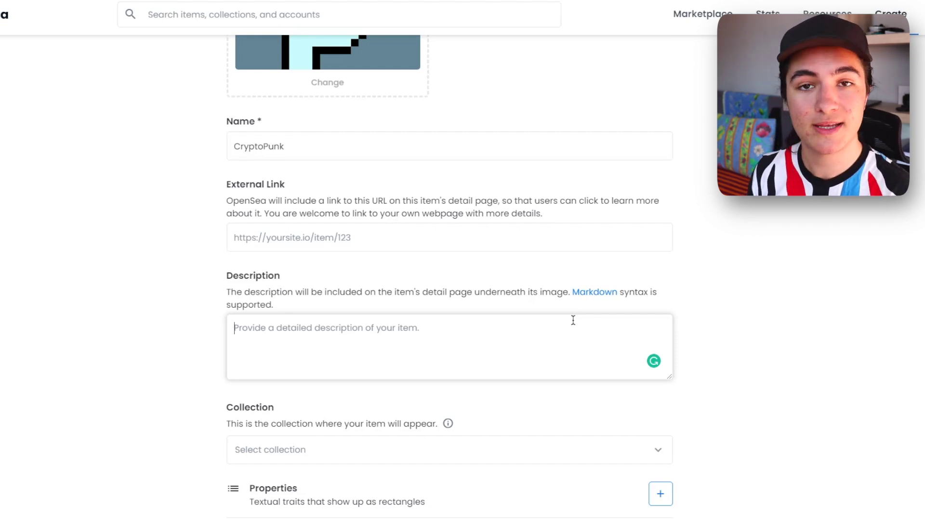
scroll(405, 342, down, 3)
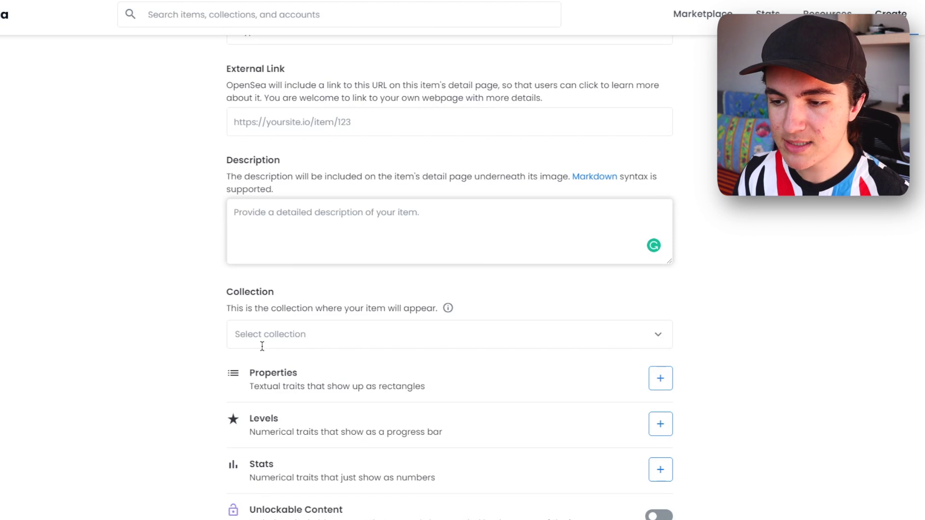
click(331, 275)
click(207, 276)
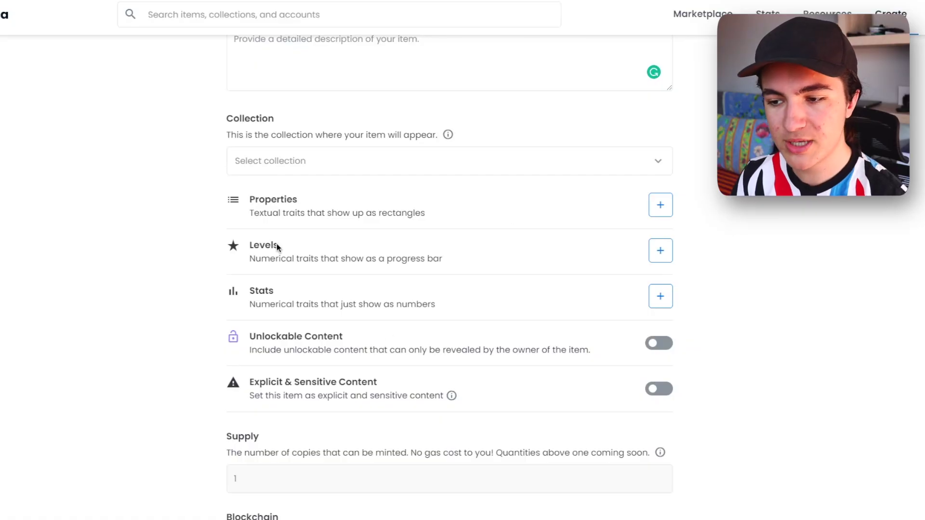
scroll(257, 279, down, 1)
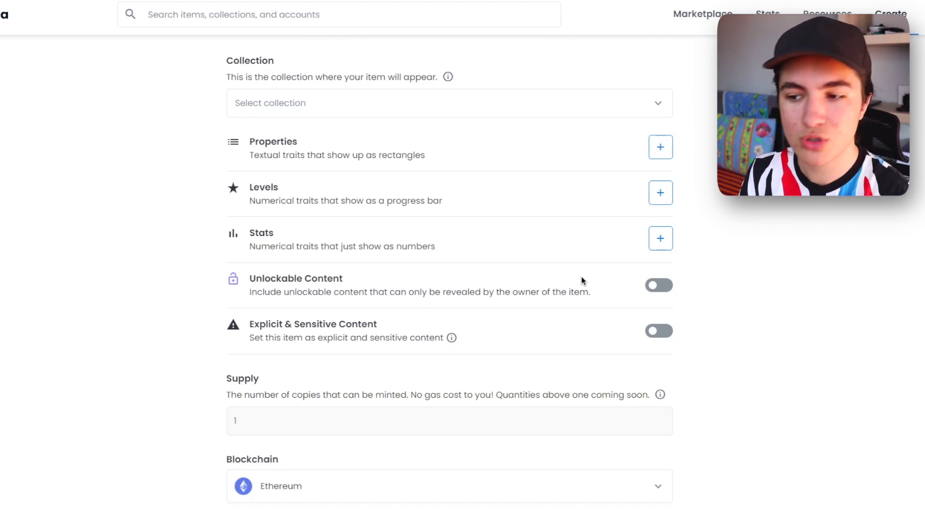
scroll(581, 282, down, 3)
click(256, 320)
click(195, 318)
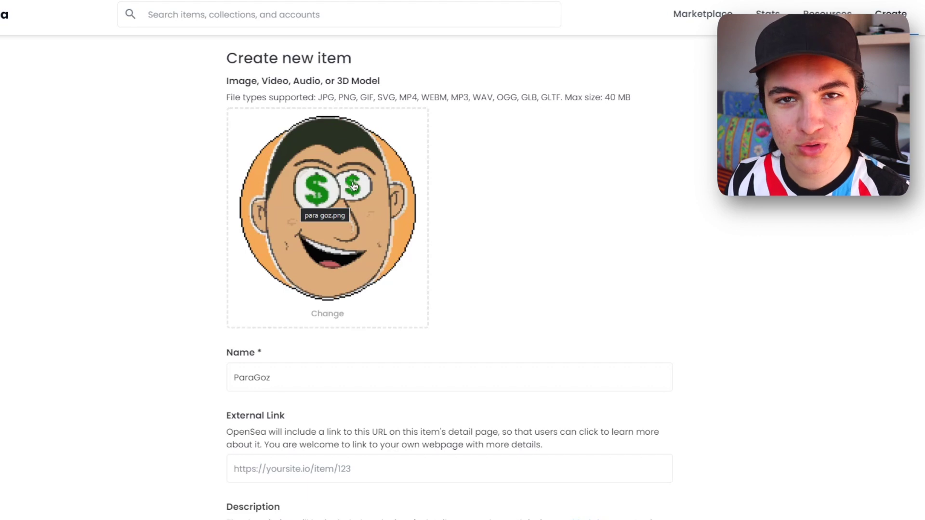
- Create the ParaGoz item with the Ethereum blockchain and a supply of 1, and dismiss the sharing dialog
scroll(447, 233, down, 1)
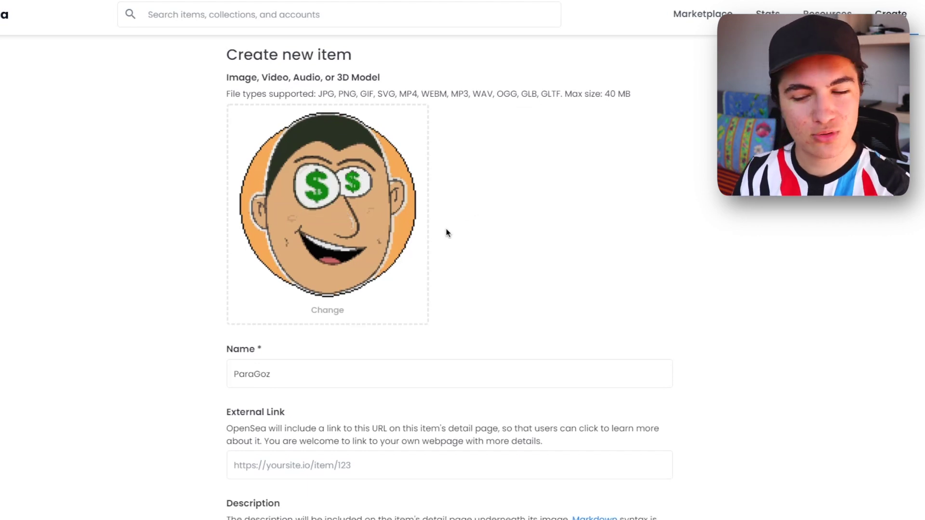
scroll(445, 230, down, 3)
scroll(444, 227, down, 12)
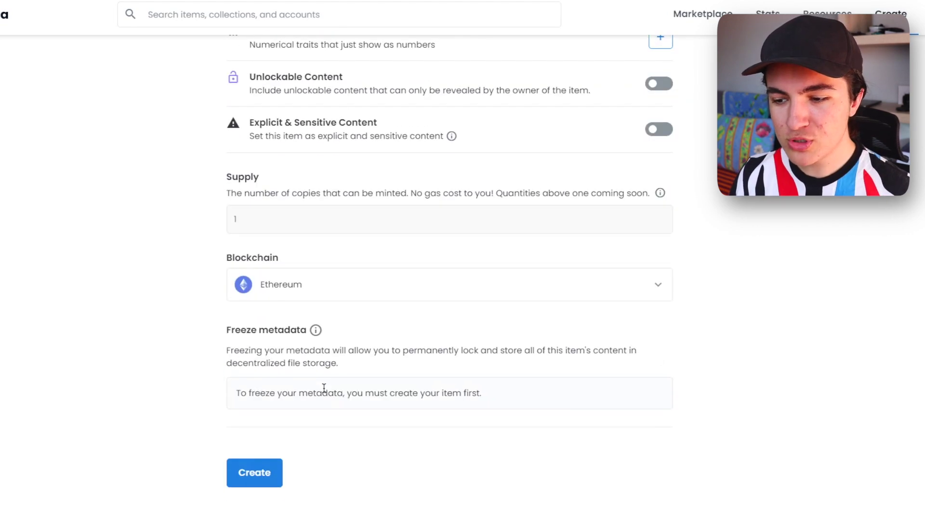
click(258, 480)
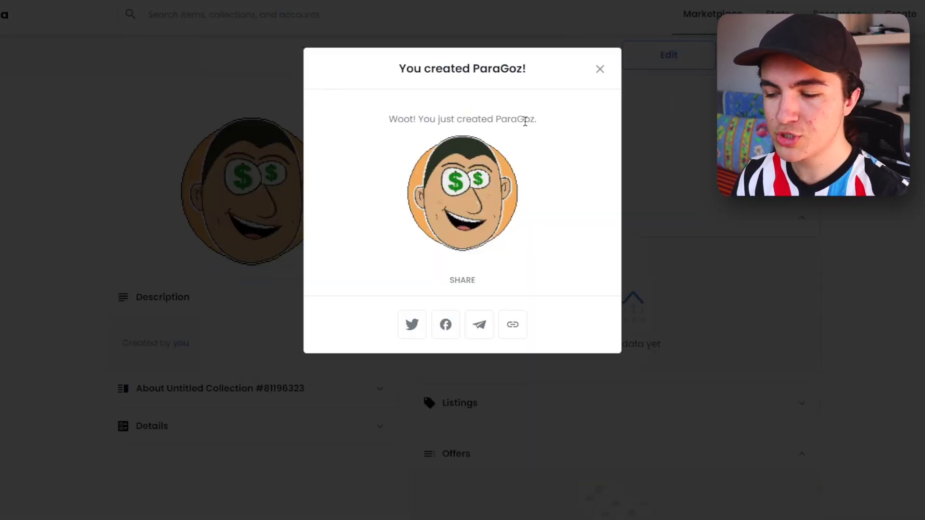
click(600, 70)
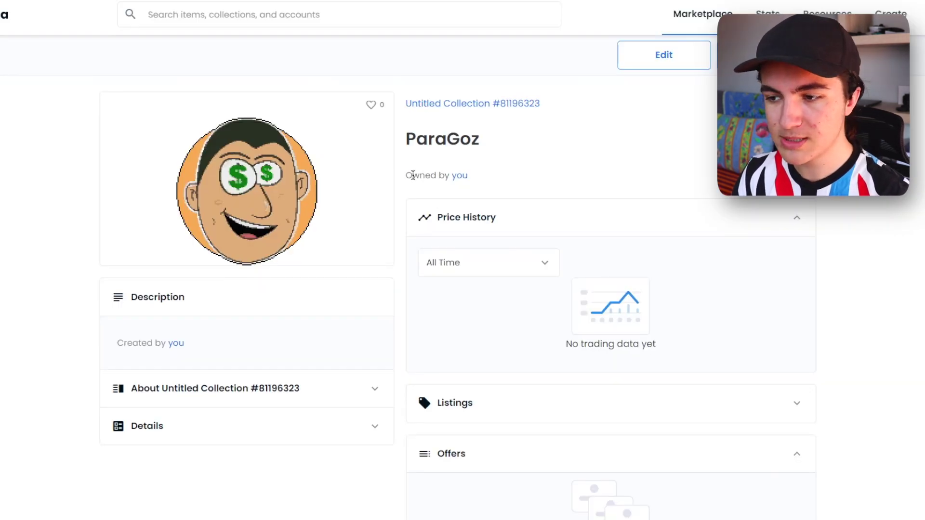
- Put the ParaGoz item up for sale at a set price of 1 ETH and check its dollar equivalent
drag(407, 175, 473, 176)
click(753, 60)
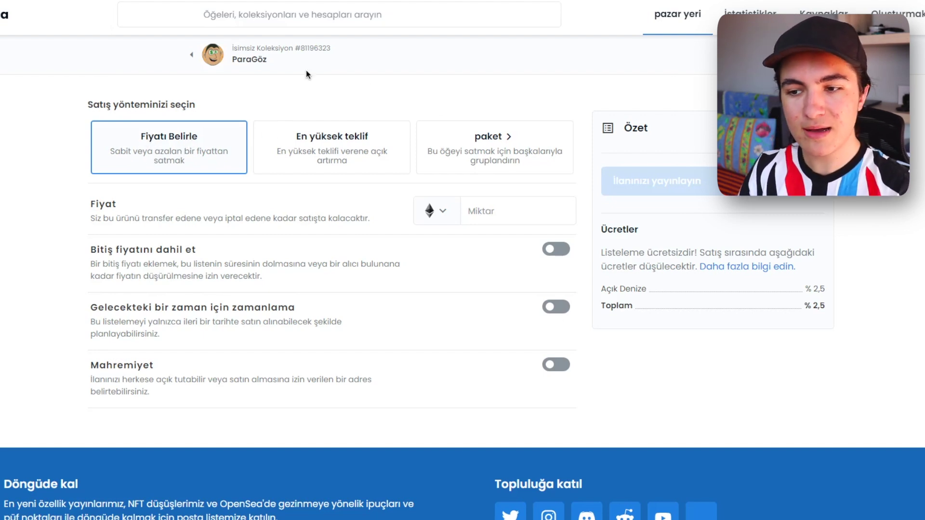
click(506, 200)
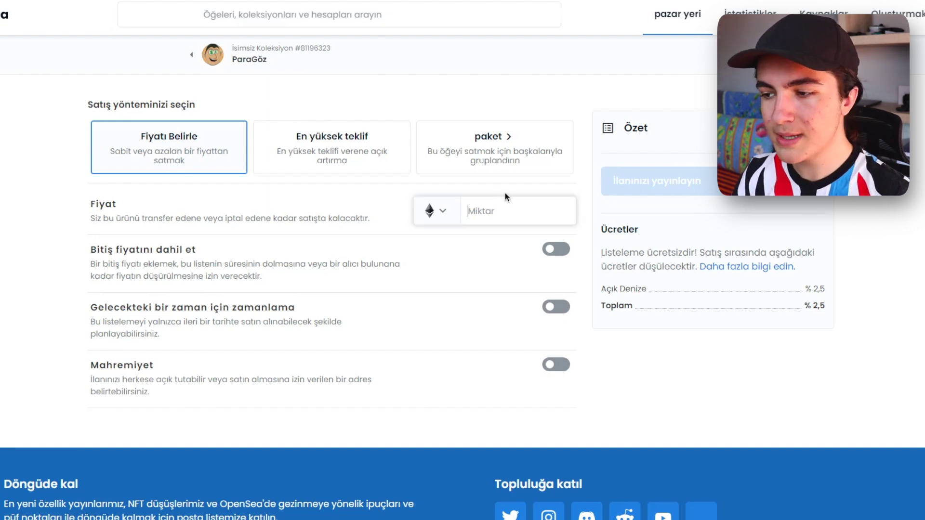
text(1)
drag(670, 196, 628, 196)
click(657, 194)
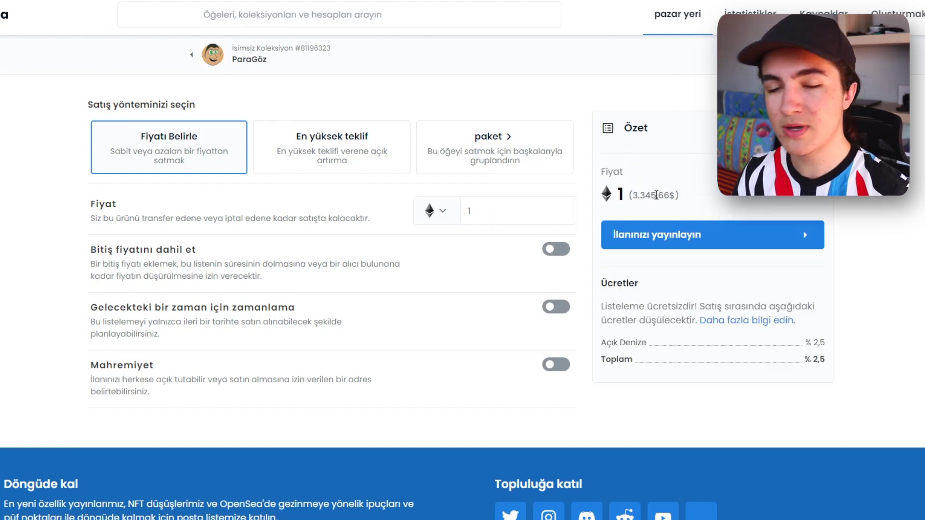
- Set the item's price to 0.5 ETH and check the dollar equivalent in the summary
double_click(470, 211)
text(0)
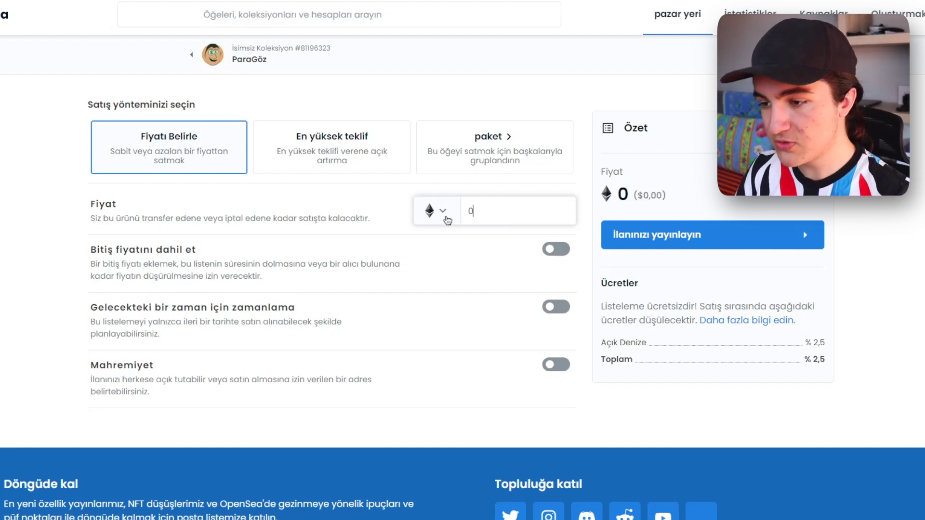
text(.5)
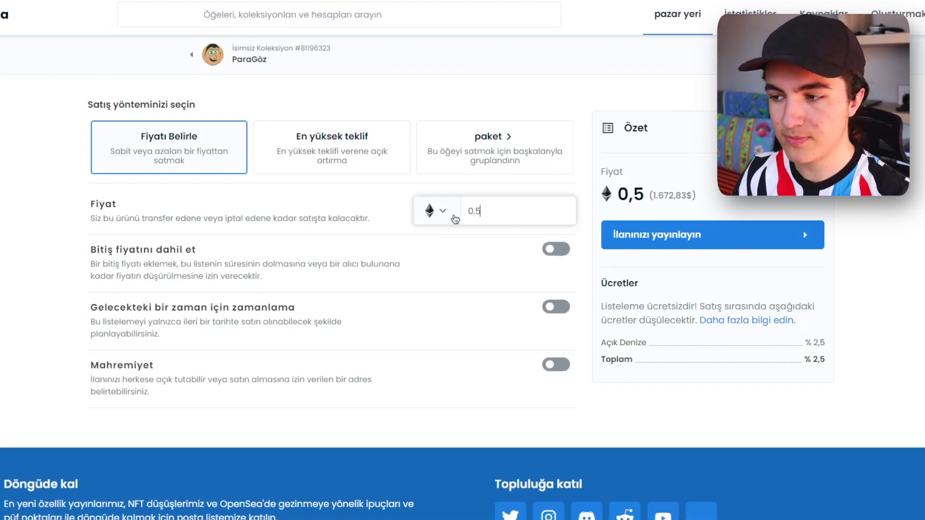
drag(653, 196, 675, 196)
click(671, 195)
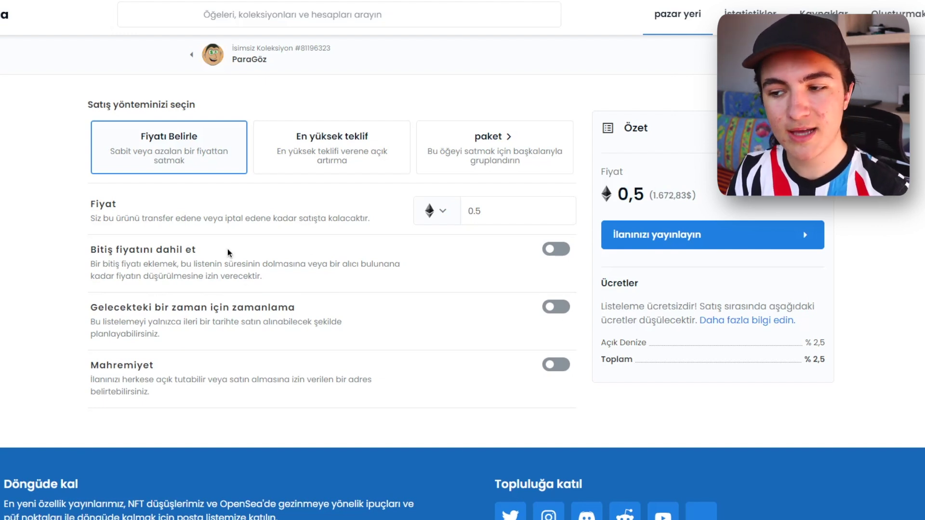
- Try including an ending price of 0.1 ETH in the listing, and turn the option back off
click(312, 240)
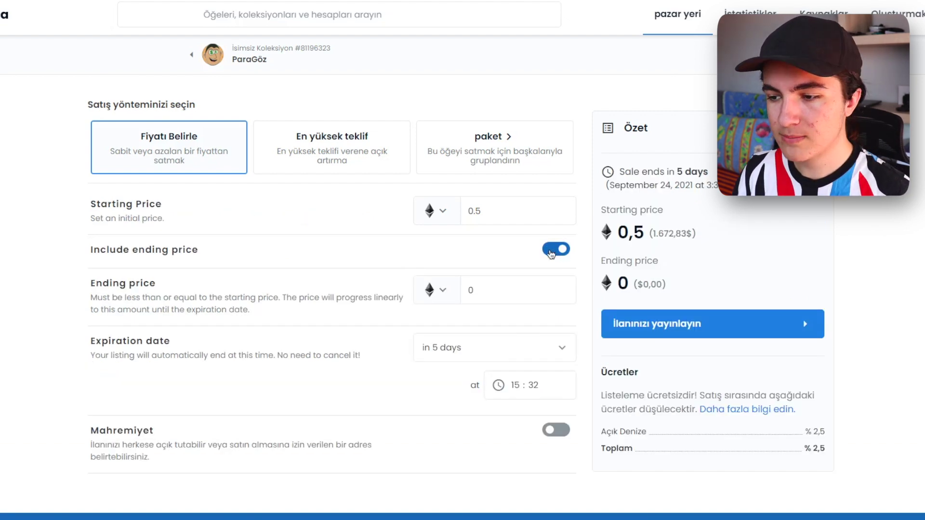
click(492, 289)
text(.1)
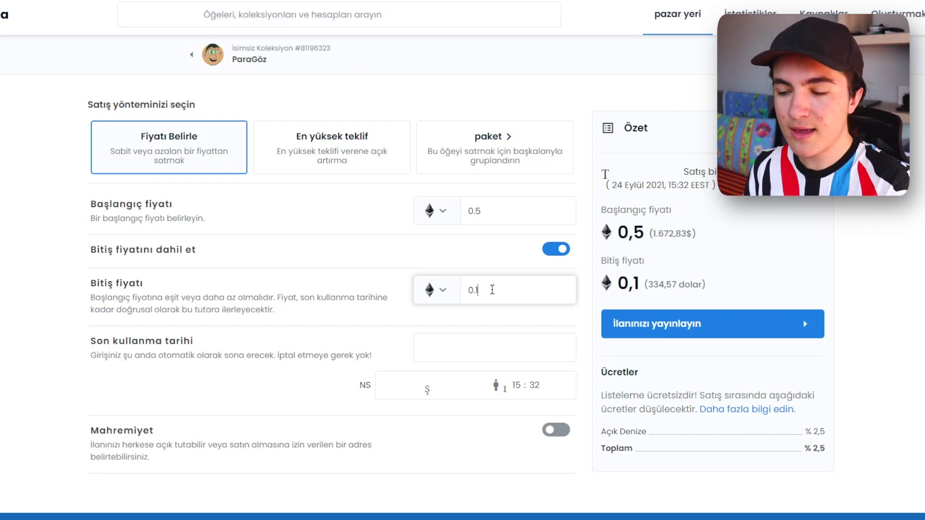
click(556, 249)
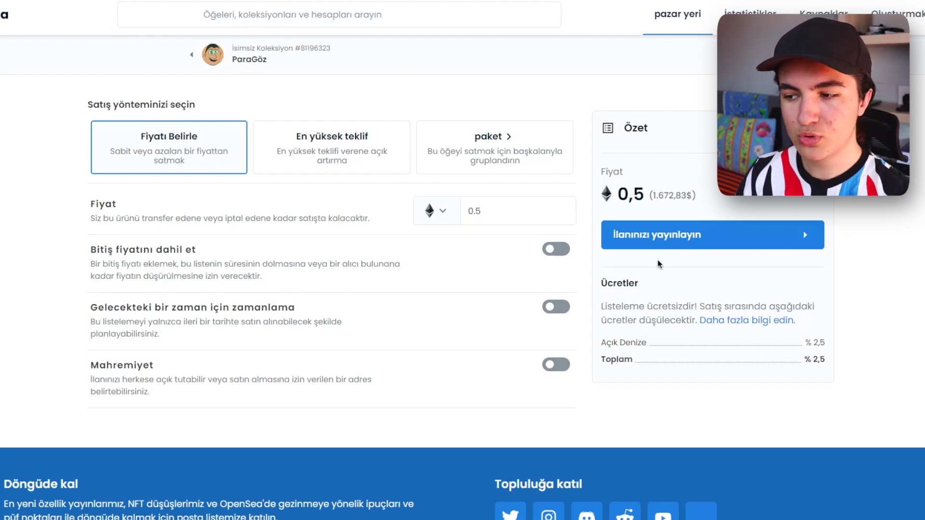
- Examine the listing fees and the dollar value of the price in the summary
drag(629, 284, 602, 284)
click(626, 301)
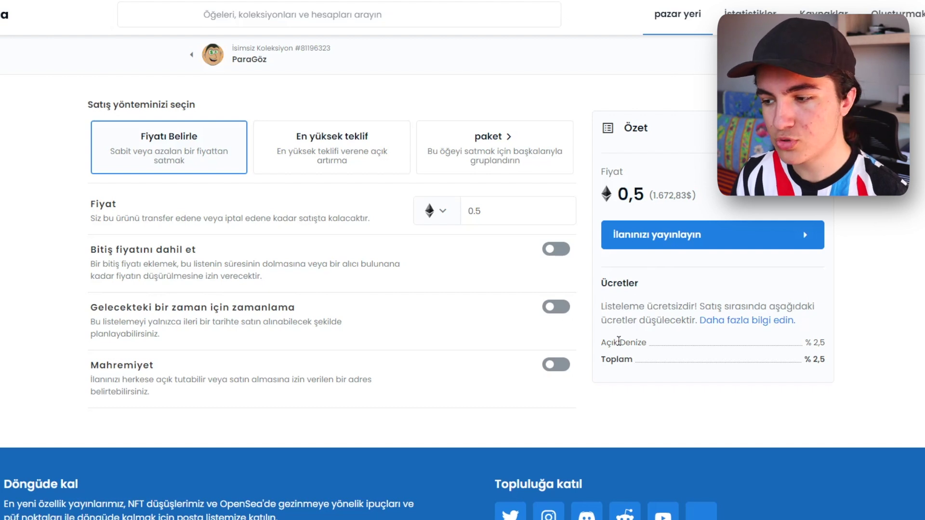
drag(813, 359, 826, 361)
click(828, 365)
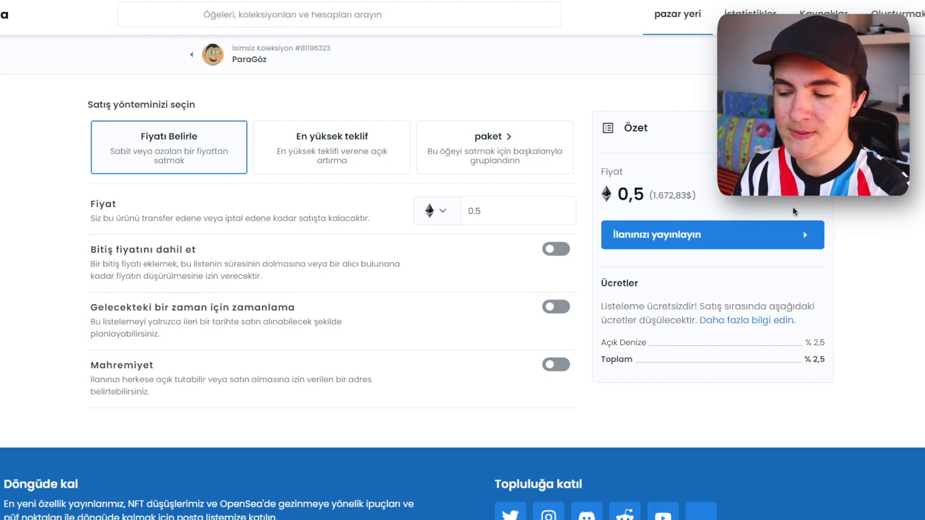
drag(656, 195, 679, 195)
click(679, 195)
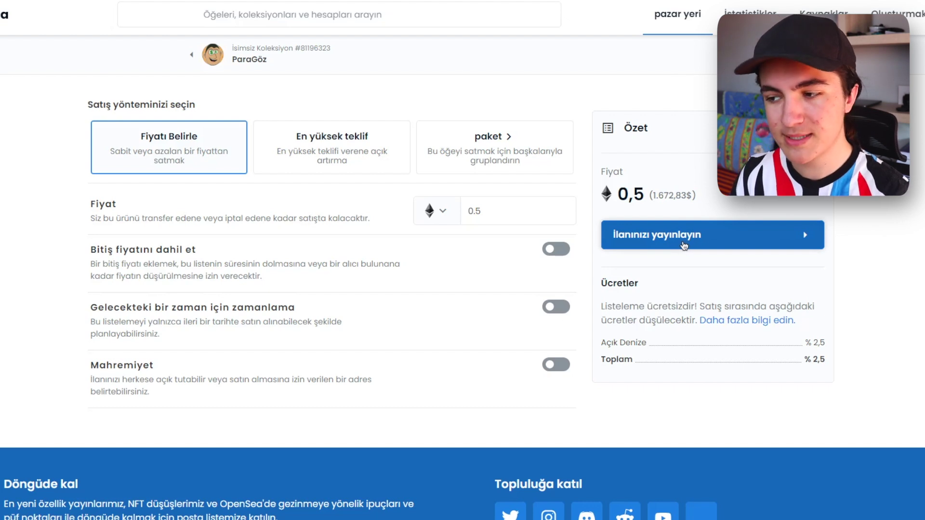
- Submit the 0.5 ETH listing and examine the suggested gas fee in the MetaMask confirmation
click(685, 246)
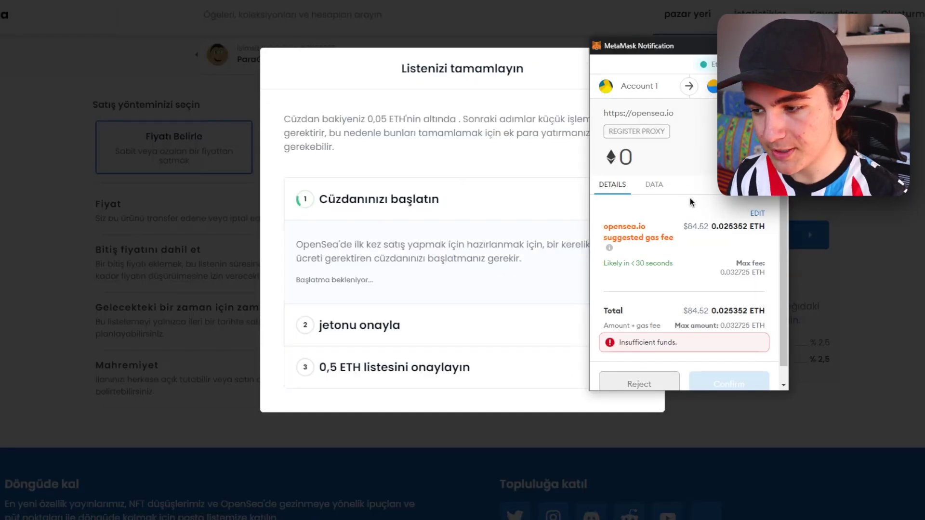
scroll(707, 239, down, 1)
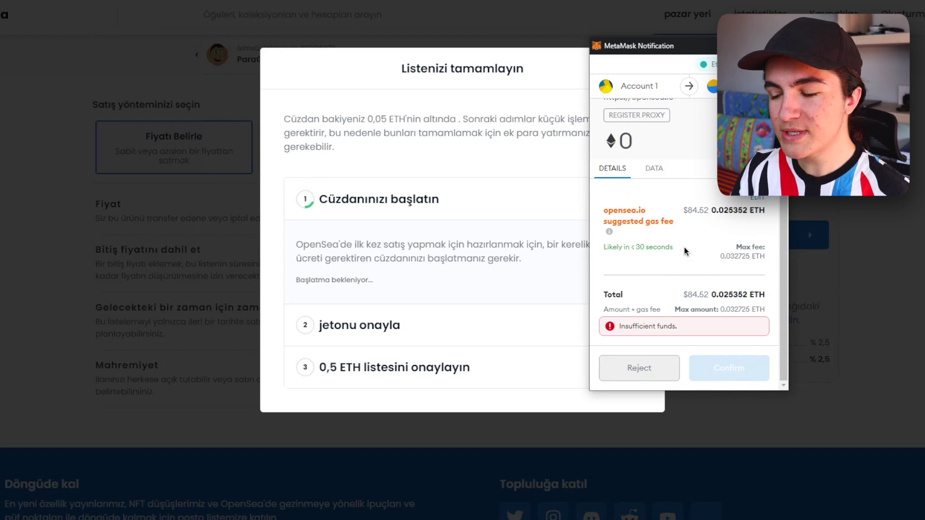
drag(688, 210, 718, 211)
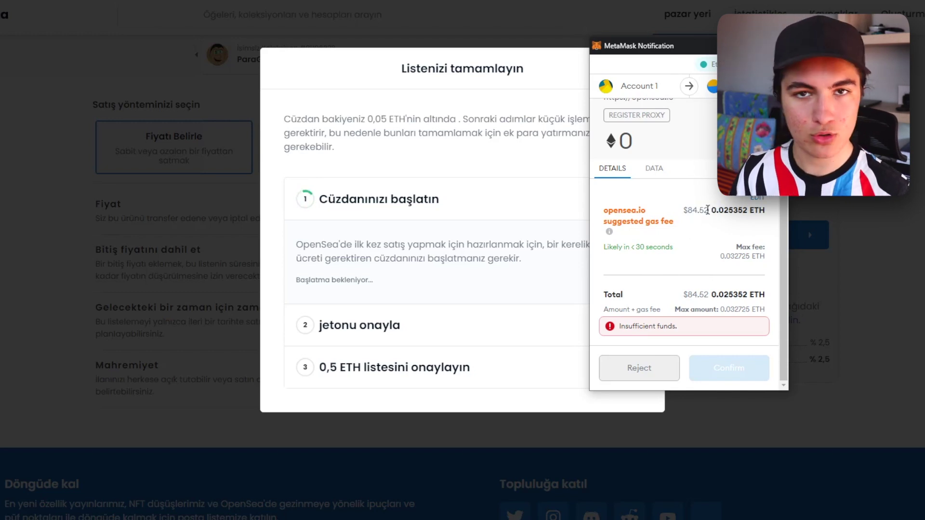
- Check the ETH and dollar amounts of the gas fee and total in the MetaMask confirmation, moving its window off the listing dialog
scroll(711, 212, up, 1)
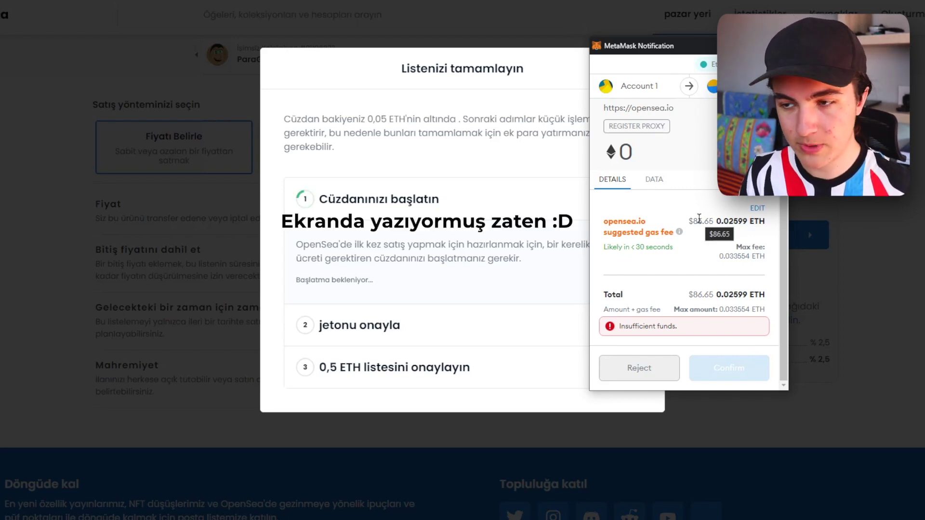
drag(699, 219, 715, 223)
click(715, 223)
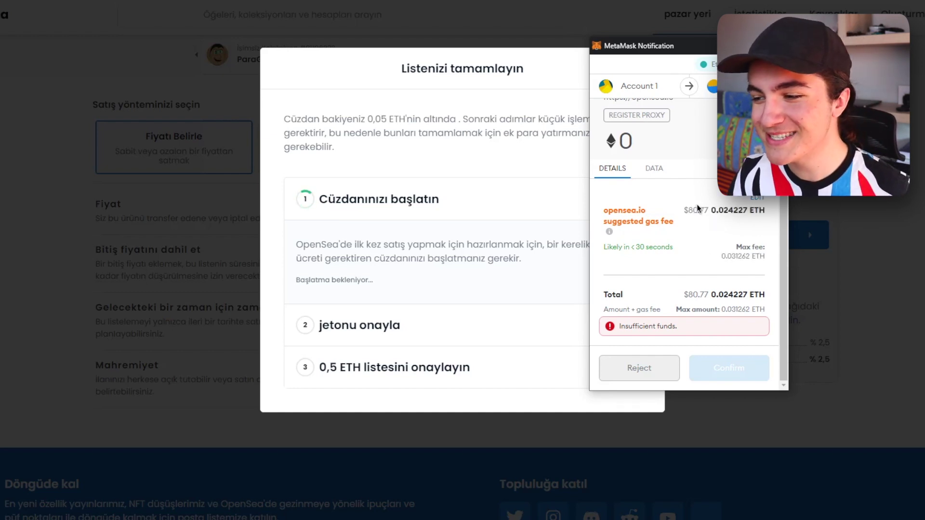
mouse_move(693, 210)
mouse_down()
mouse_move(674, 221)
mouse_move(694, 207)
mouse_up()
click(777, 207)
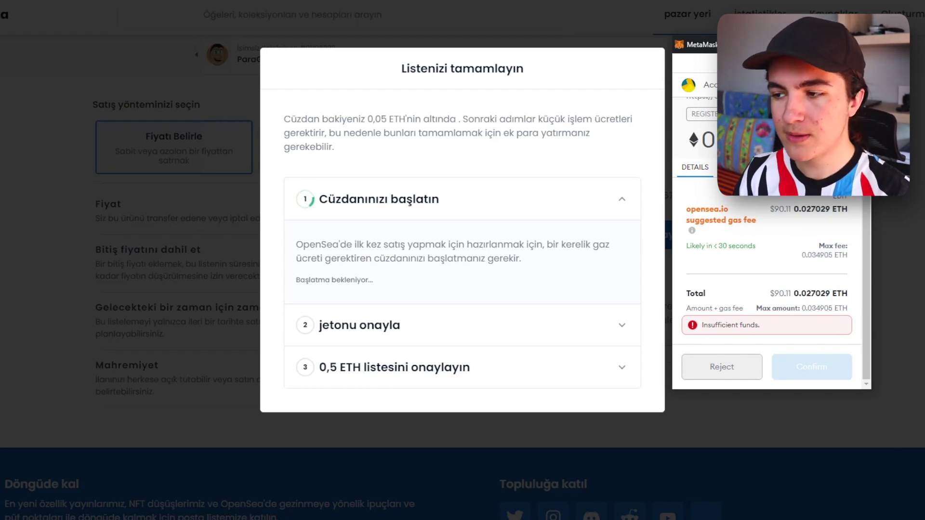
scroll(778, 206, up, 1)
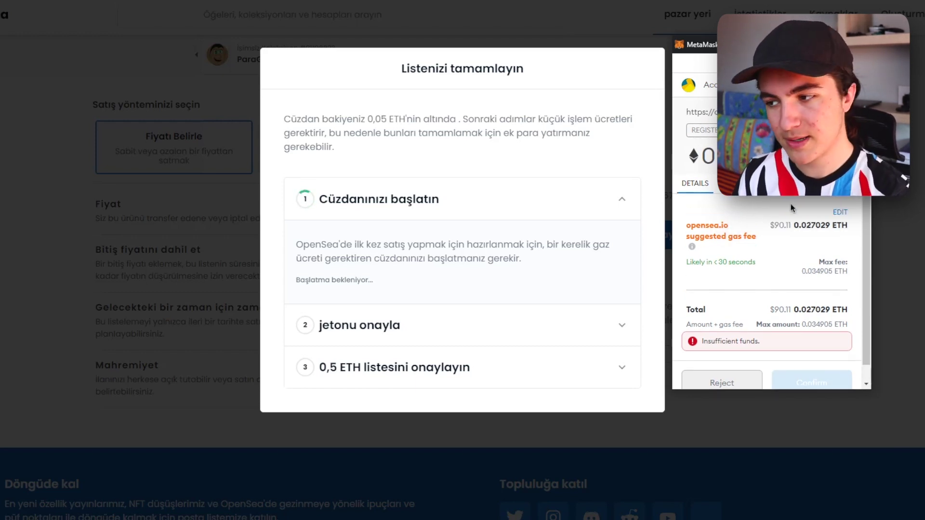
drag(686, 236, 784, 222)
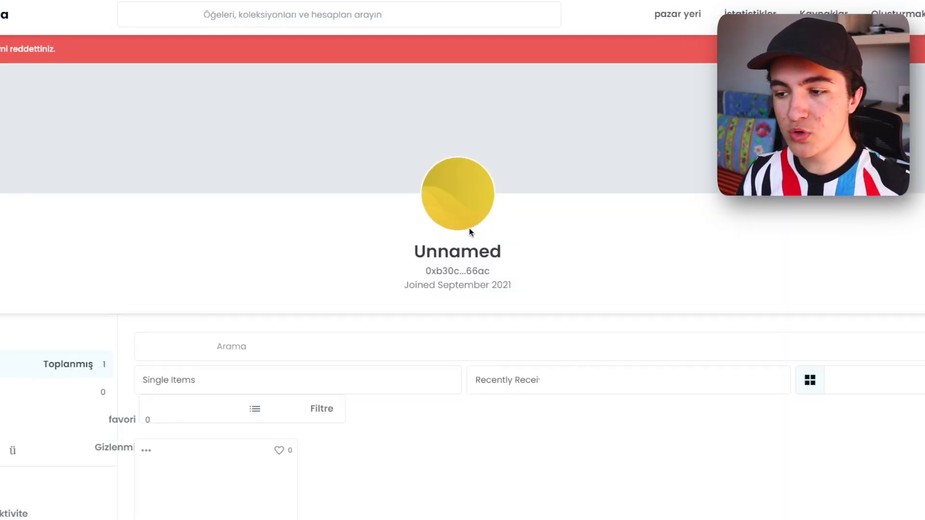
- Open the account's general settings from the profile page and enter the username
click(899, 232)
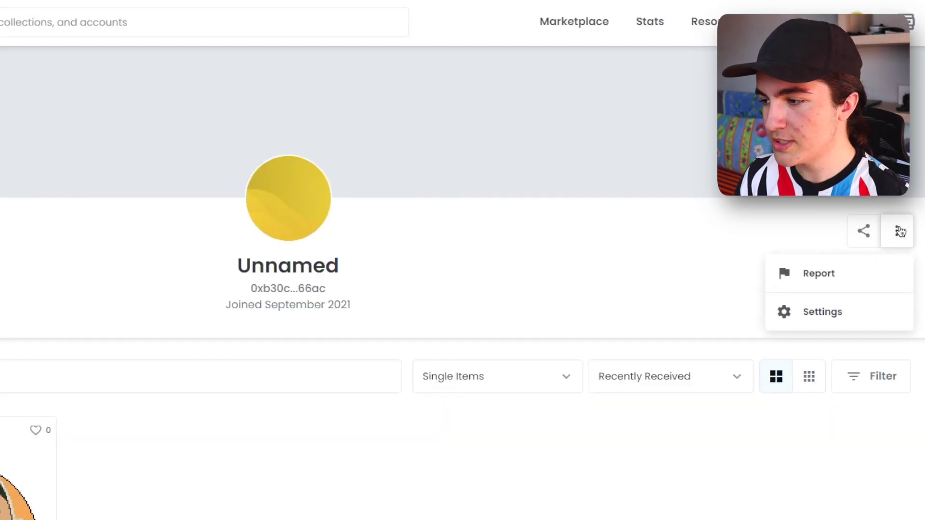
click(821, 315)
click(262, 154)
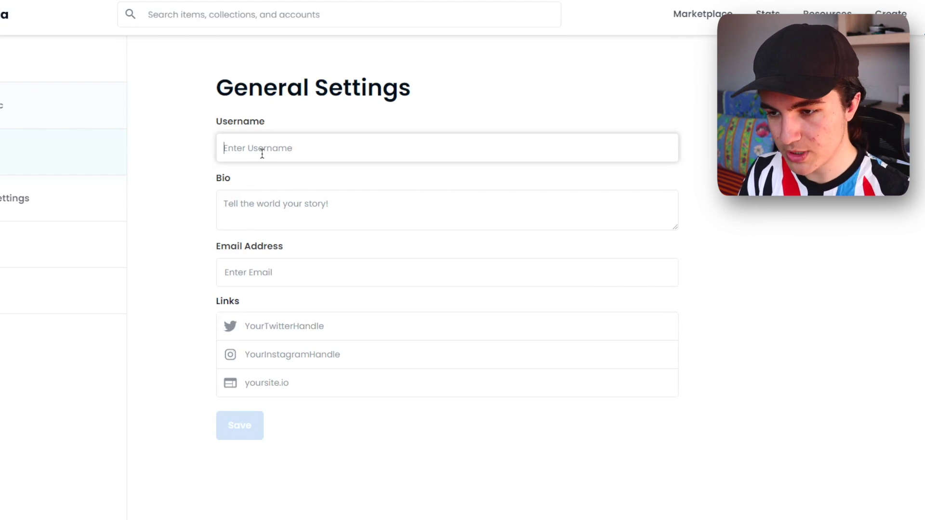
text(Arda Mürseloğlu)
- Rewrite the username without spaces or accented letters, and go through the bio and email fields
click(253, 207)
click(249, 147)
key(BackSpace)
click(293, 213)
click(261, 145)
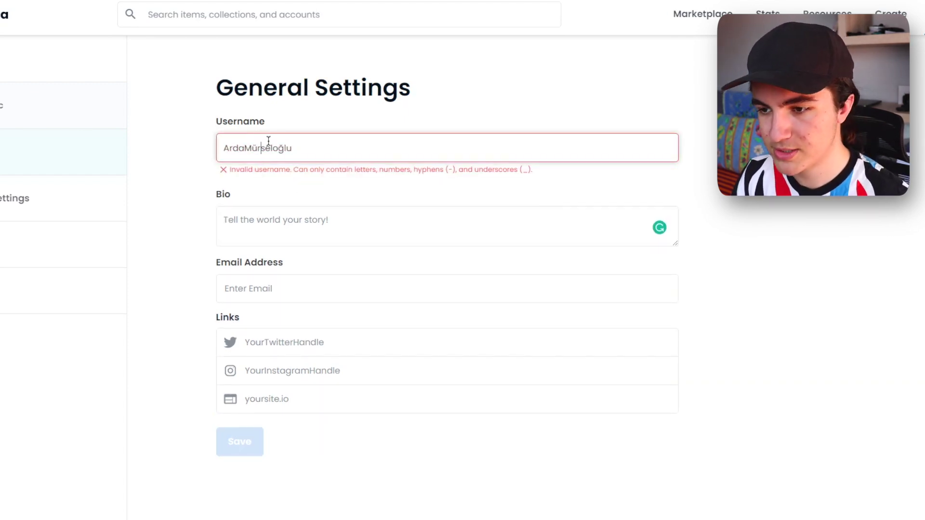
click(262, 200)
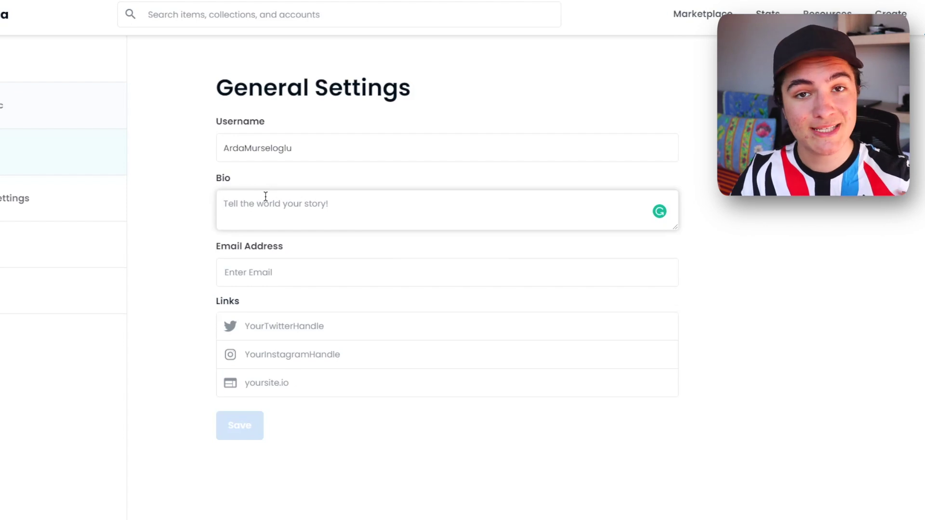
click(262, 271)
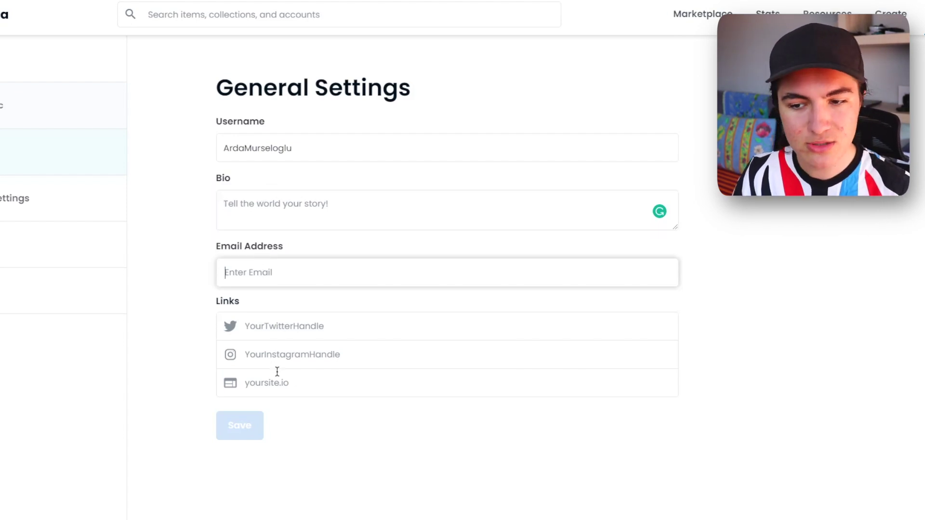
- Return to the profile page and look over its banner, profile picture and created item
click(12, 242)
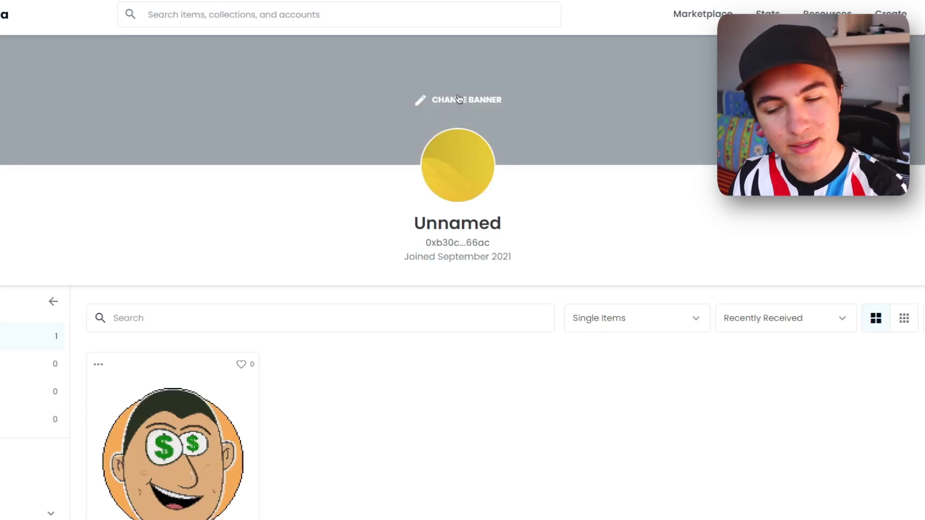
scroll(376, 248, down, 2)
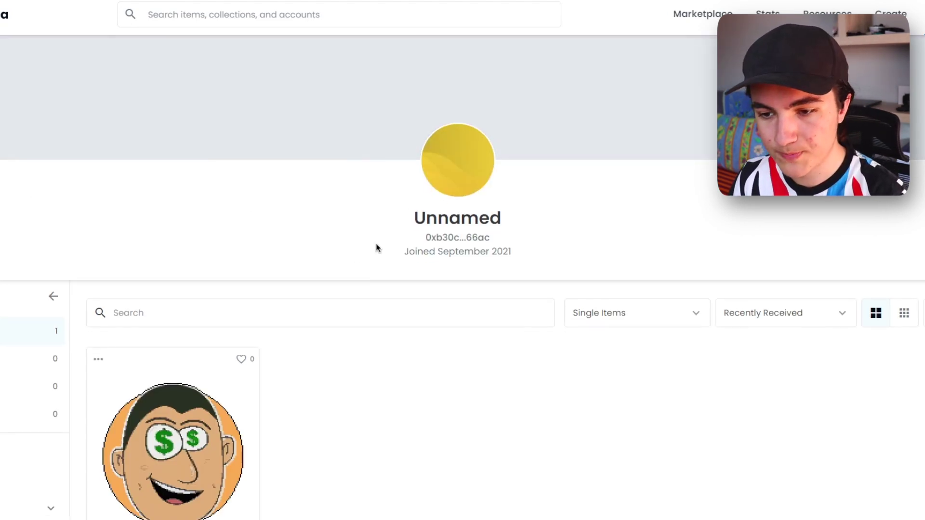
drag(174, 370, 207, 405)
scroll(203, 401, up, 2)
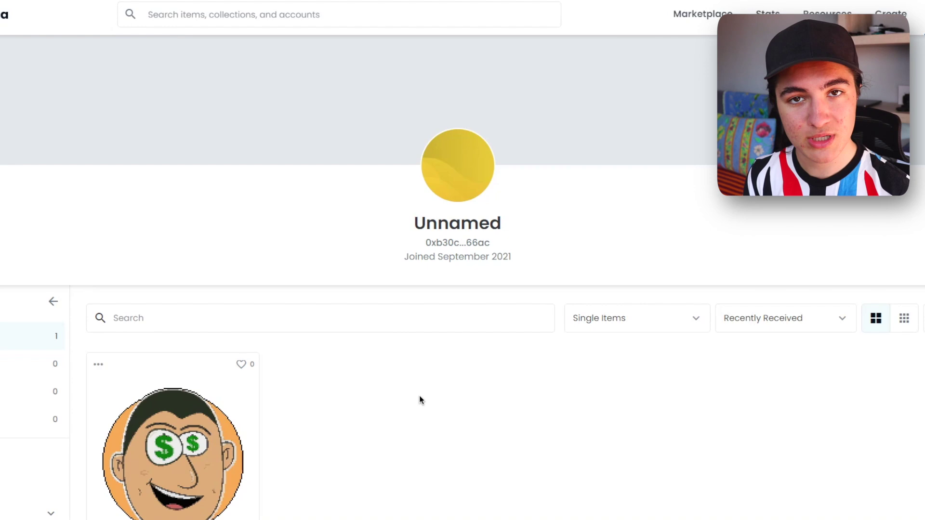
- Go to My Collections, check the existing untitled collection's card and start creating a new collection
mouse_move(863, 14)
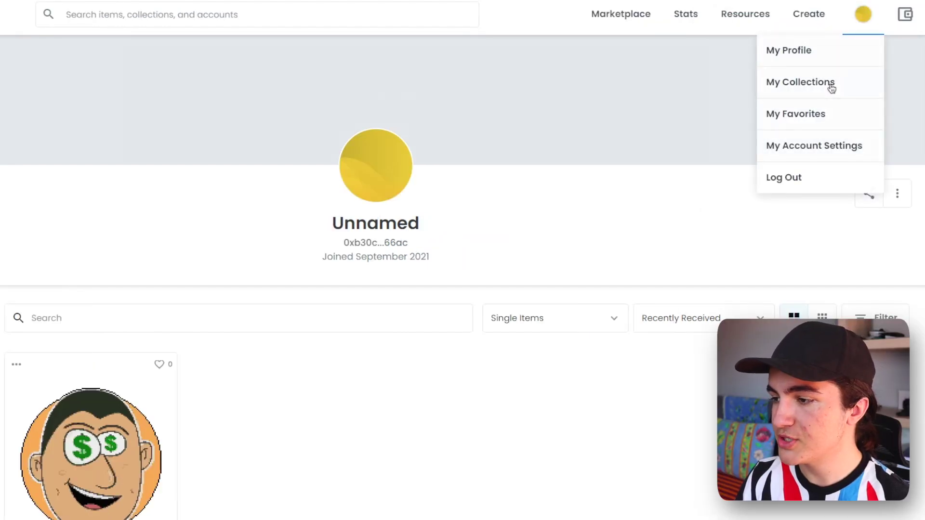
click(830, 81)
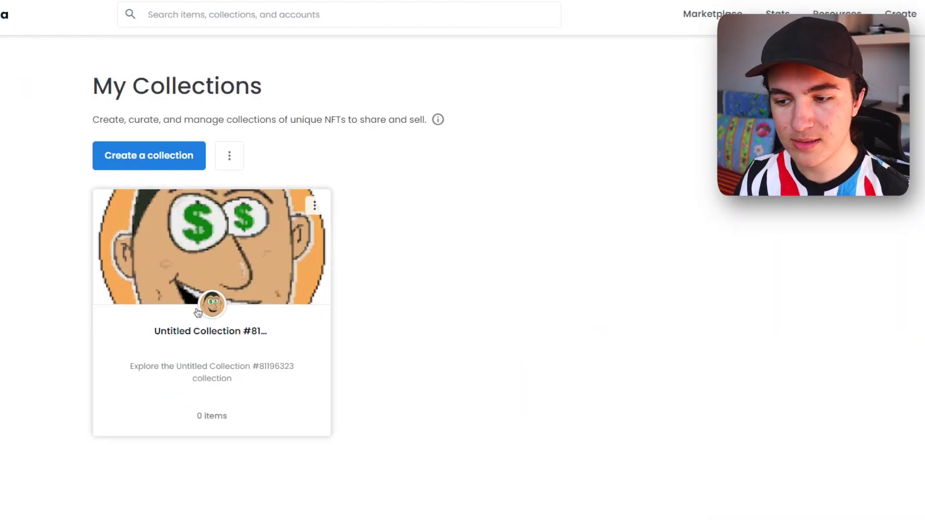
drag(324, 246, 324, 247)
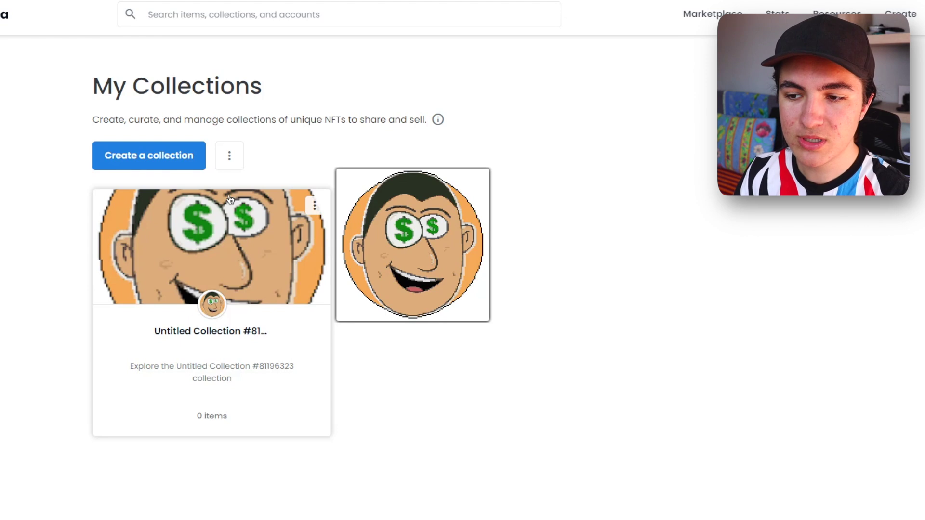
drag(231, 199, 143, 165)
click(144, 165)
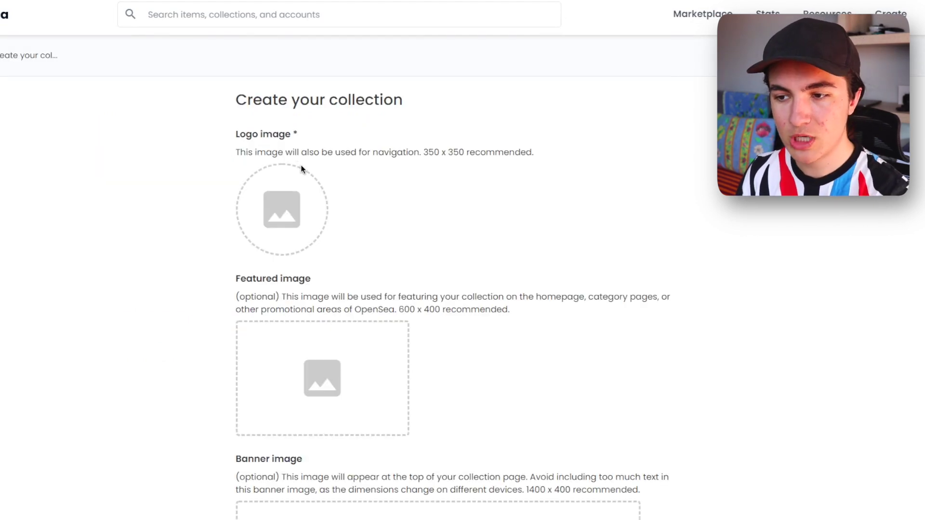
- Examine the logo, featured and banner image requirements in the new collection form
scroll(279, 159, down, 1)
scroll(289, 140, up, 1)
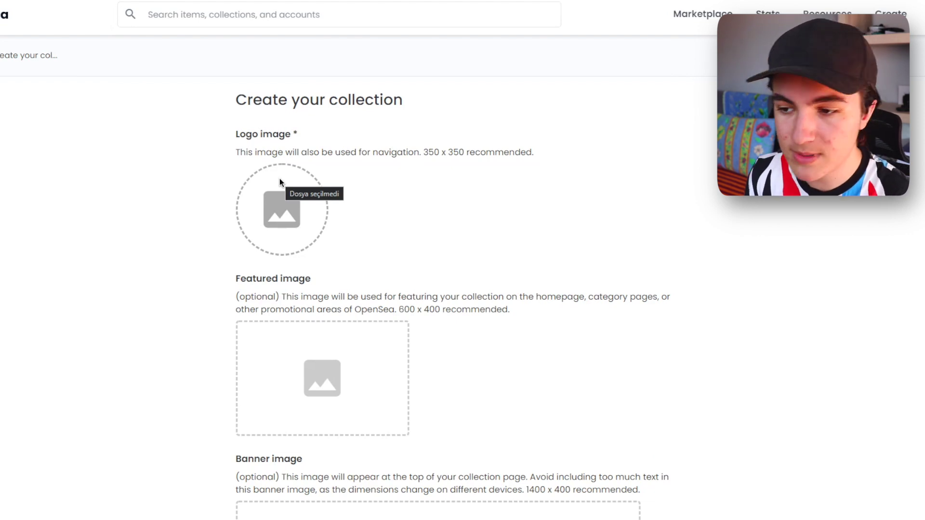
scroll(280, 180, down, 3)
scroll(306, 124, up, 3)
scroll(322, 232, down, 3)
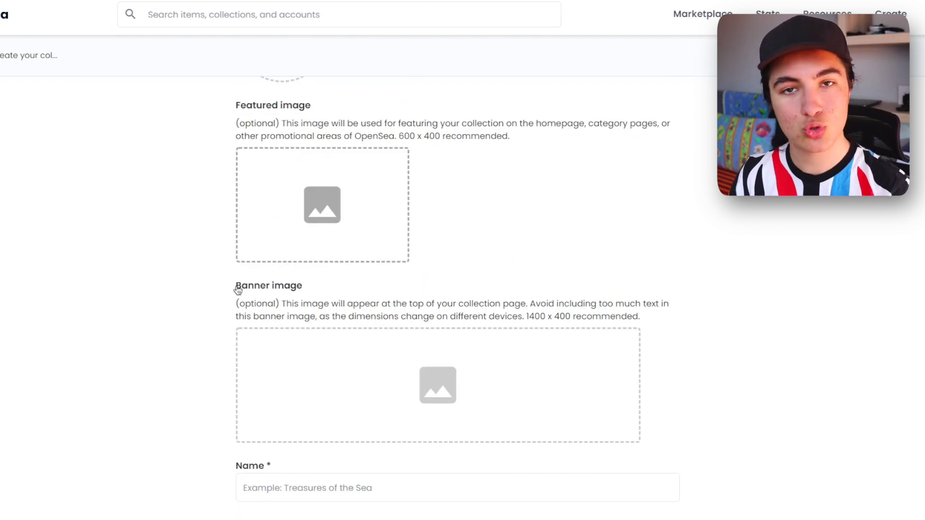
scroll(268, 306, up, 3)
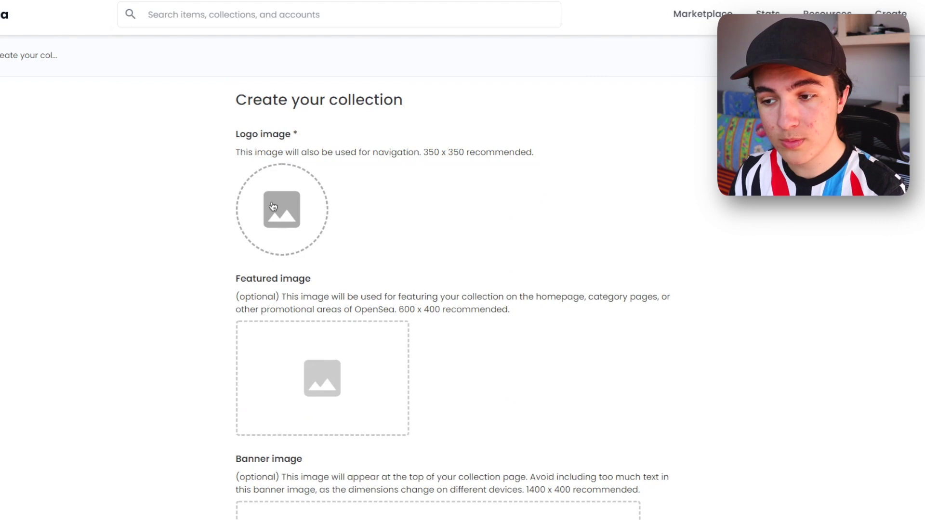
- Try weirdwhales as the new collection's custom URL to check whether it is available
scroll(273, 206, down, 4)
scroll(331, 331, down, 1)
click(296, 375)
scroll(293, 375, down, 2)
click(332, 357)
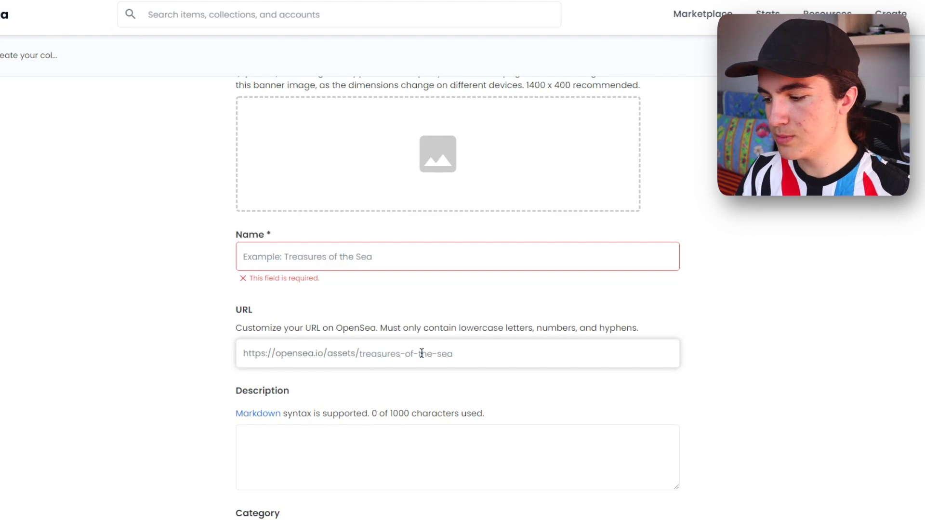
text(weirdwhales)
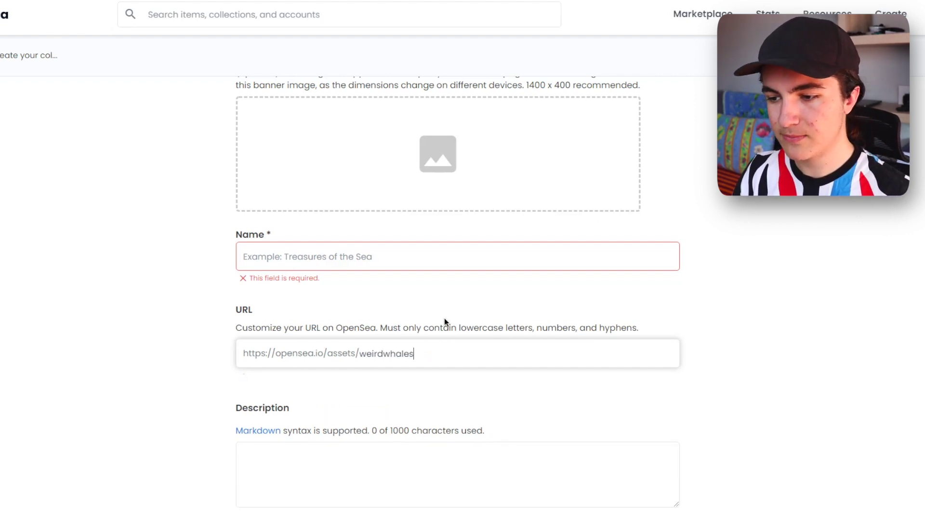
click(443, 316)
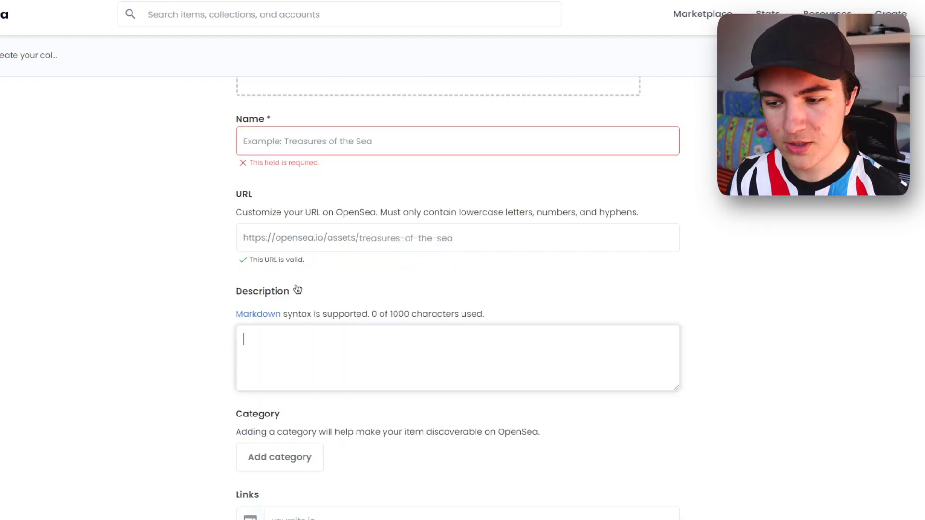
- Set the collection's royalty percentage fee to 10
scroll(265, 321, down, 8)
scroll(295, 190, down, 3)
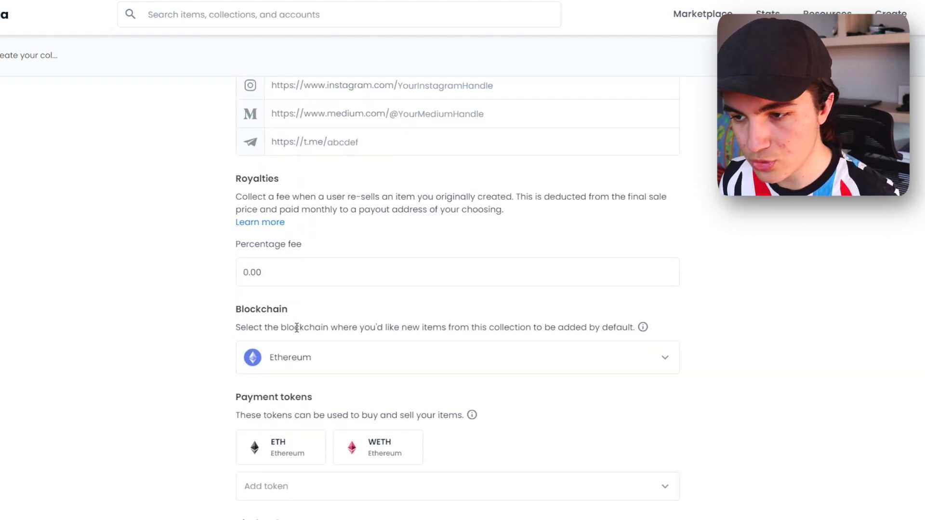
click(249, 175)
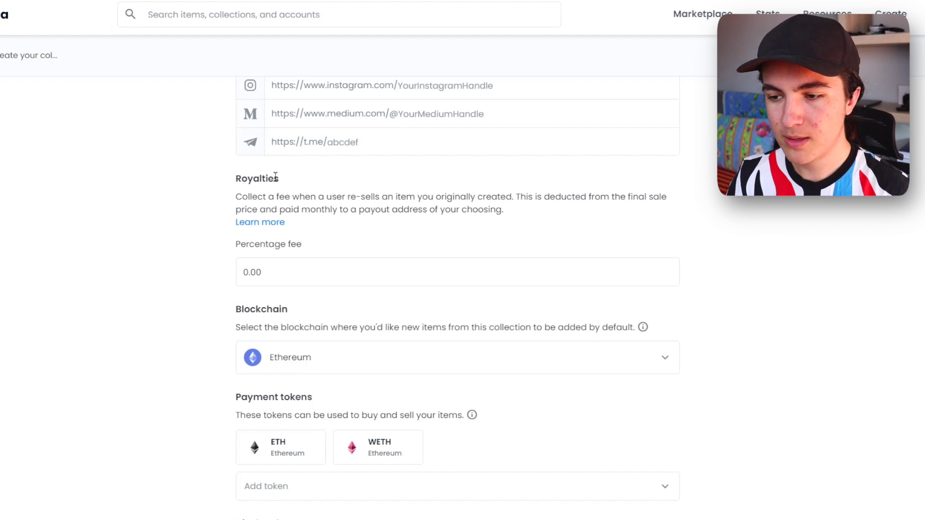
click(272, 278)
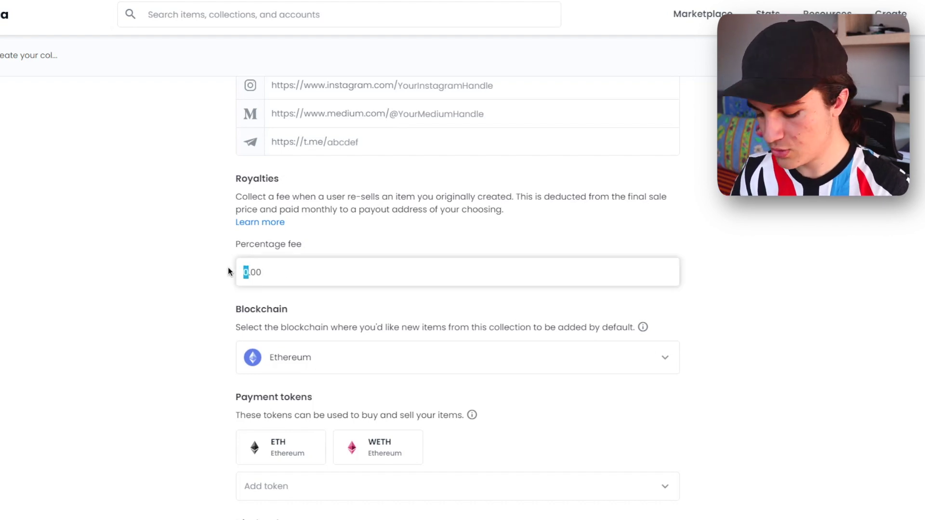
text(10)
click(352, 235)
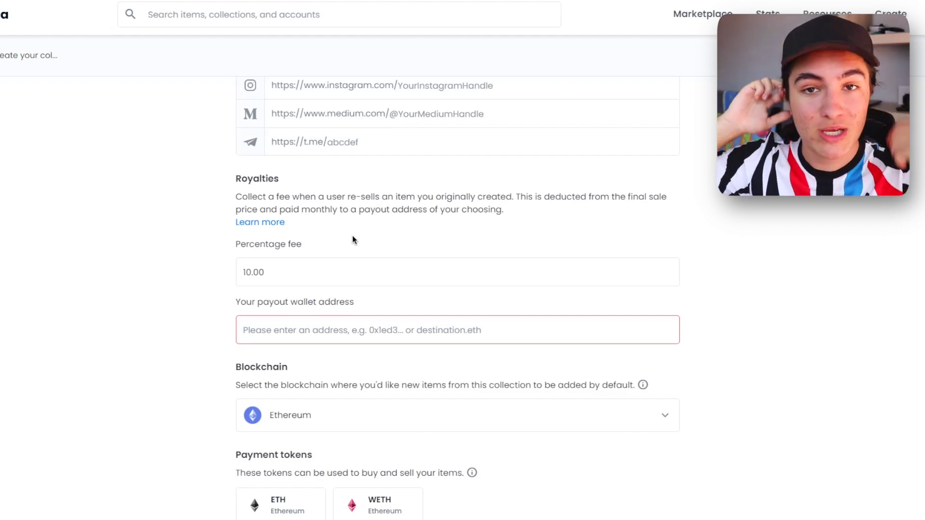
- Examine the collection's available payment tokens, display themes and sensitive content option
scroll(368, 231, down, 5)
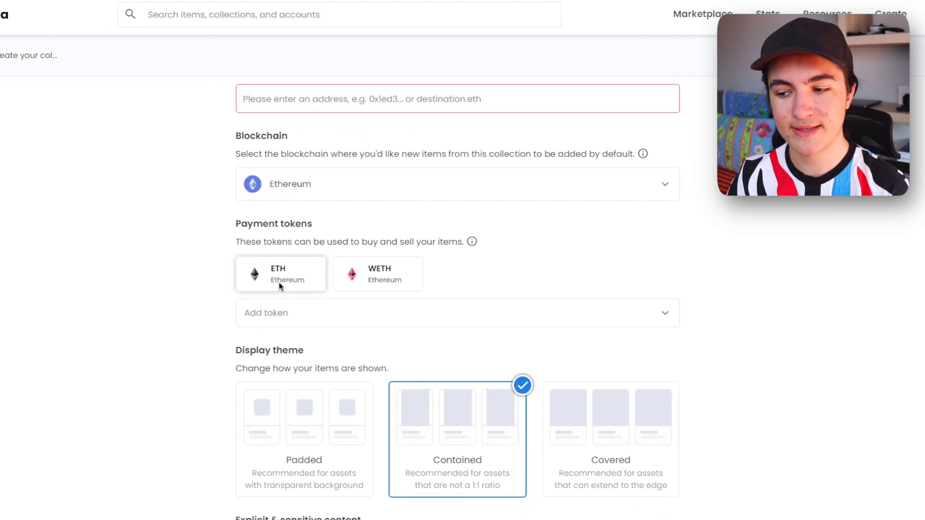
click(269, 314)
click(665, 314)
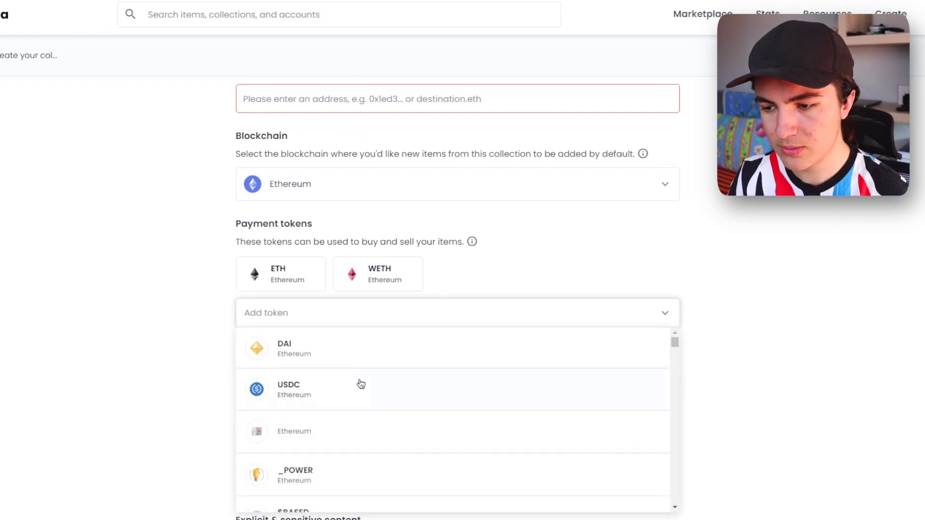
scroll(304, 377, down, 5)
scroll(302, 384, down, 4)
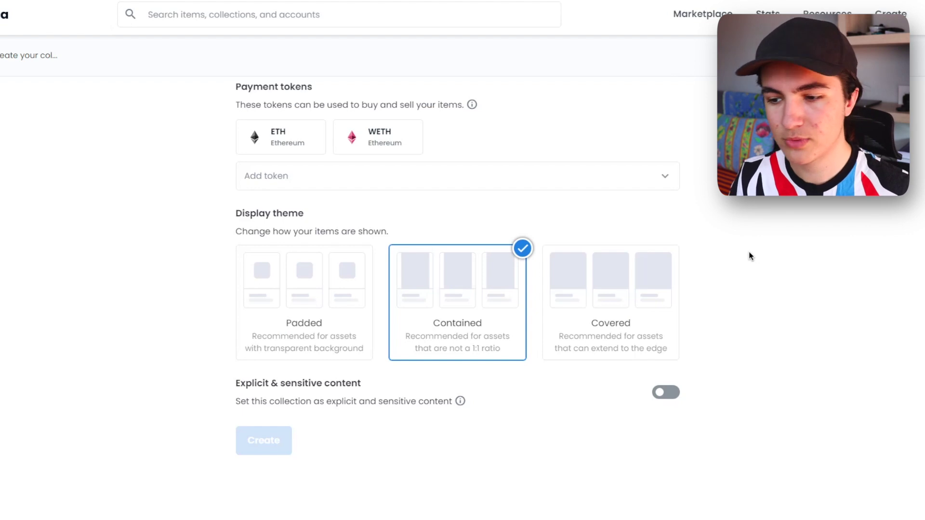
scroll(355, 448, up, 10)
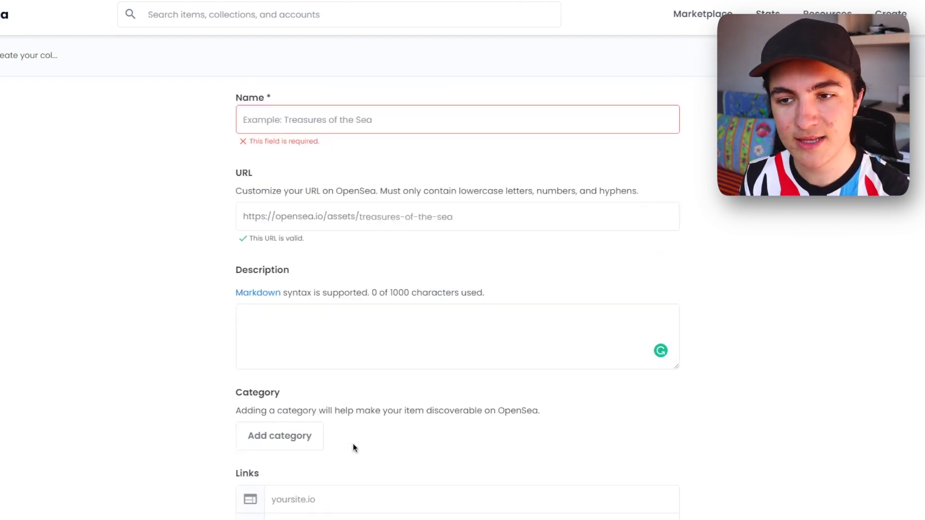